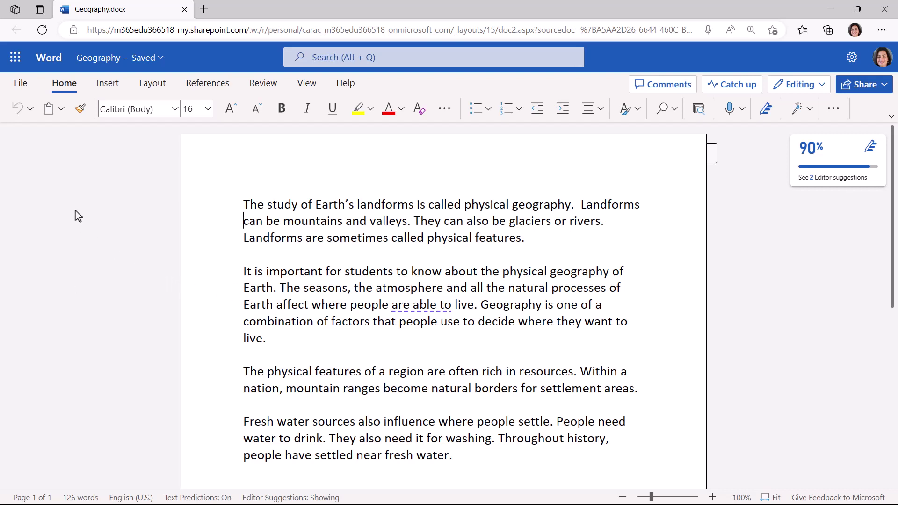
# Open the Geography passage in Immersive Reader from the View menu.
pyautogui.click(307, 82)
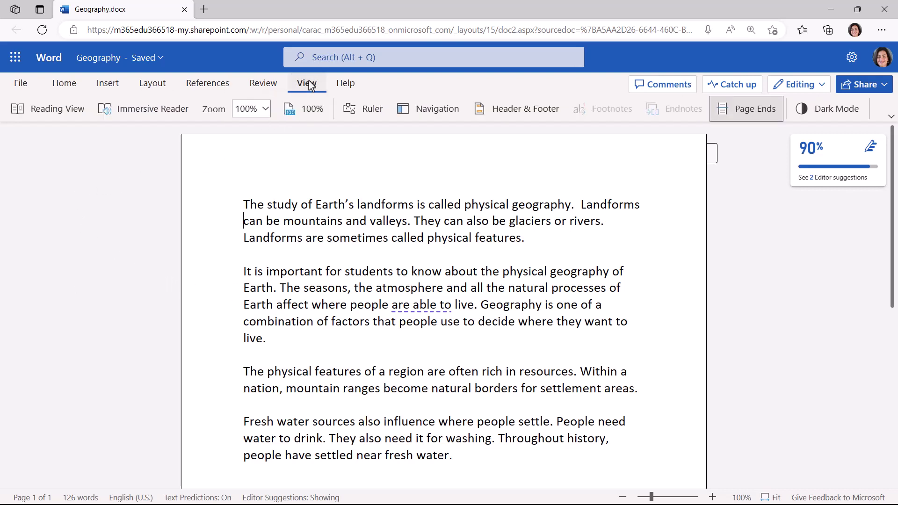
pyautogui.click(141, 109)
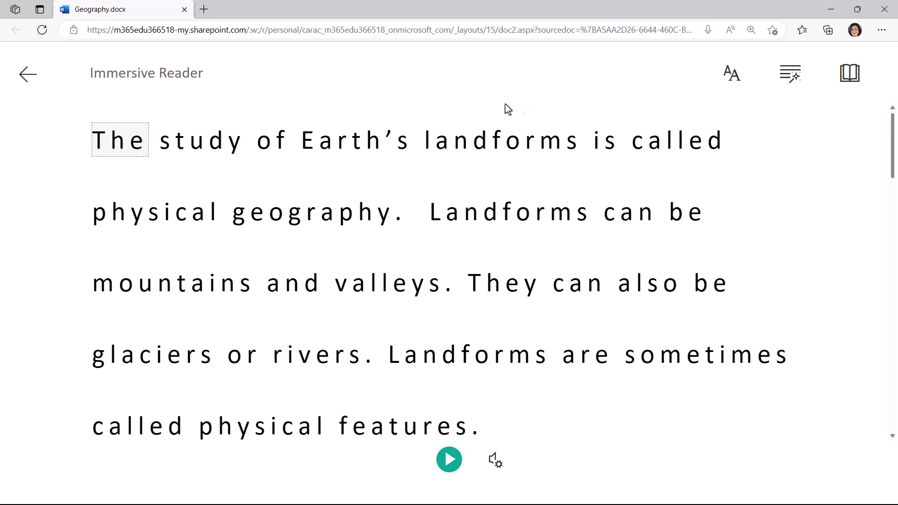
# Enable Reading Coach in Reading Preferences and start a coached read-aloud session.
pyautogui.click(849, 74)
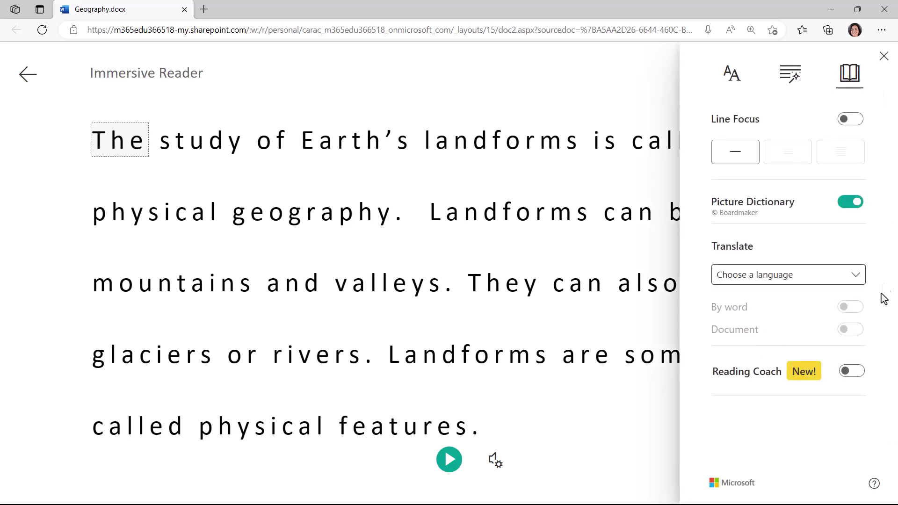
pyautogui.click(860, 376)
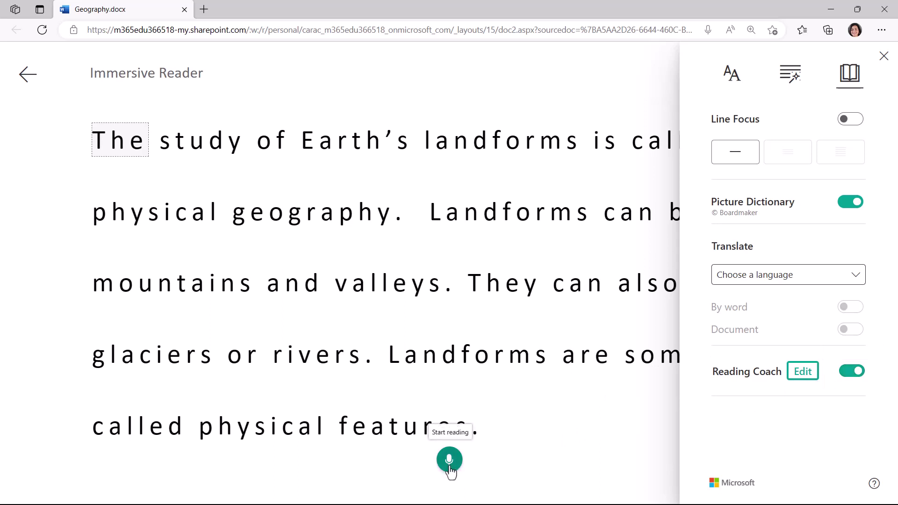
pyautogui.click(450, 461)
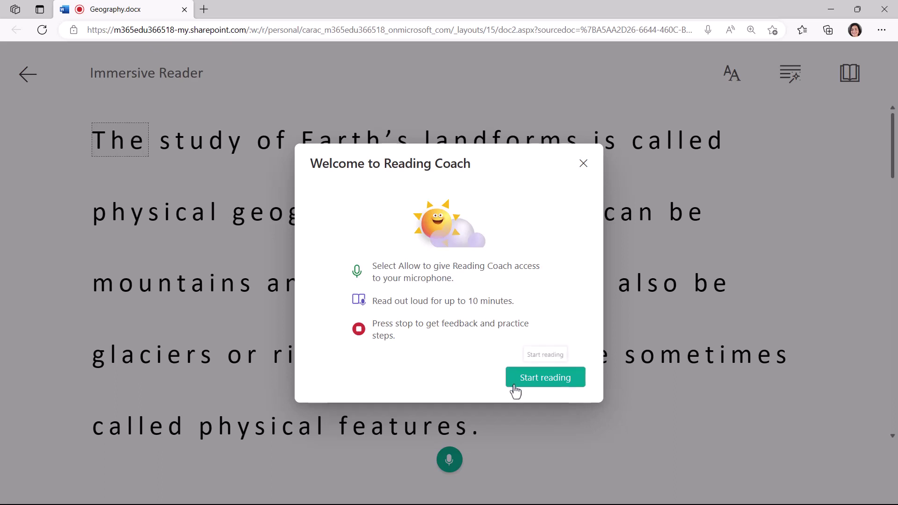
# Start the Reading Coach recording and read the passage aloud.
pyautogui.click(550, 382)
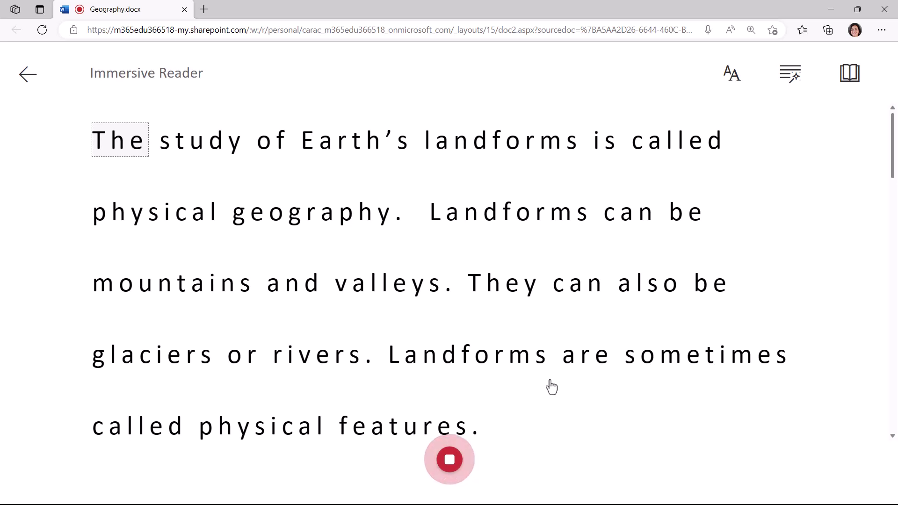
pyautogui.scroll(-5, 551, 386)
pyautogui.scroll(-5, 567, 341)
pyautogui.scroll(-5, 651, 295)
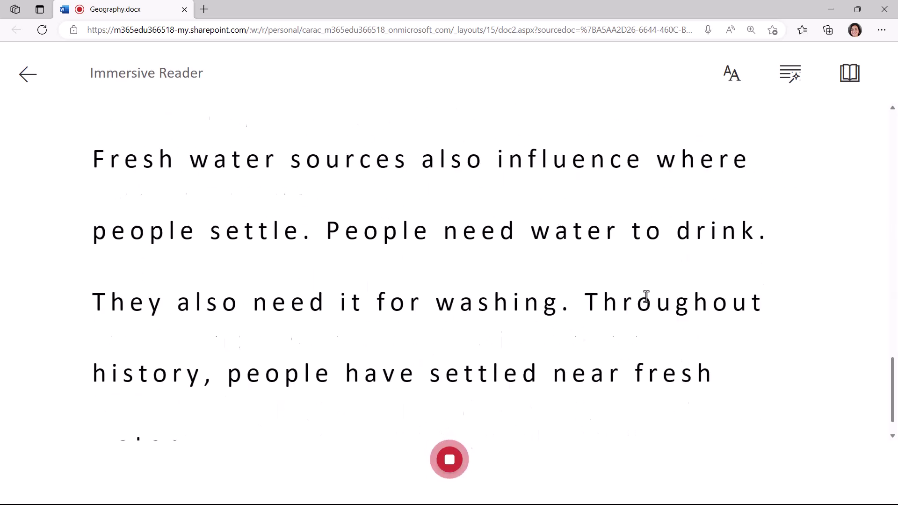
# Stop reading, check the 85% accuracy report, and practise the five challenging words.
pyautogui.click(449, 463)
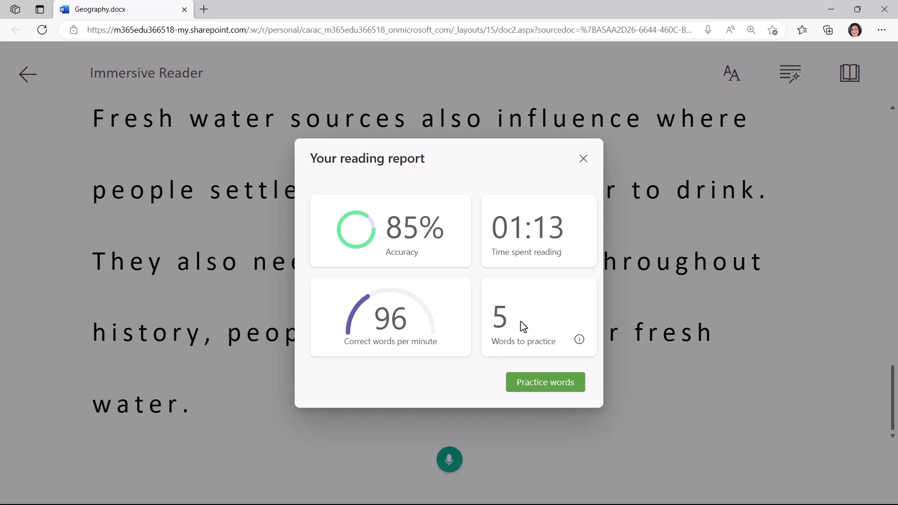
pyautogui.click(564, 388)
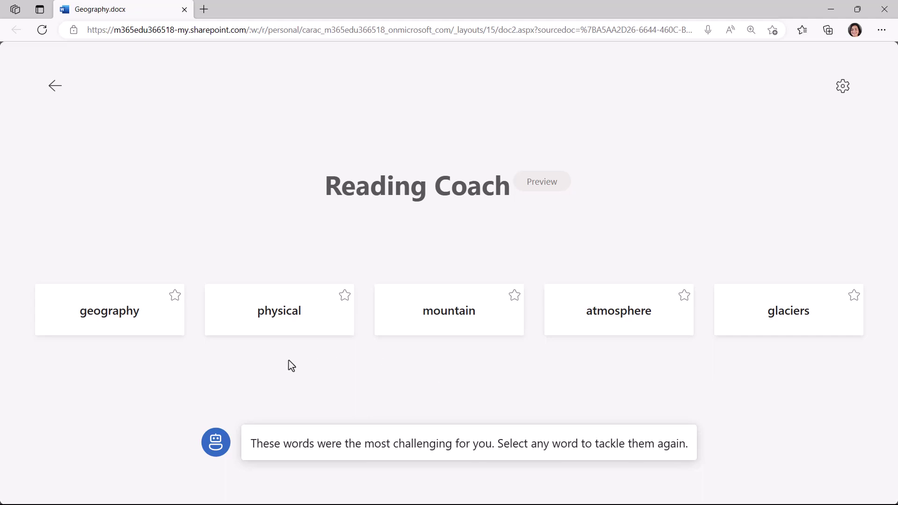
# Practise 'geography' with syllables, pronunciation and pictures, then read it aloud correctly.
pyautogui.click(107, 316)
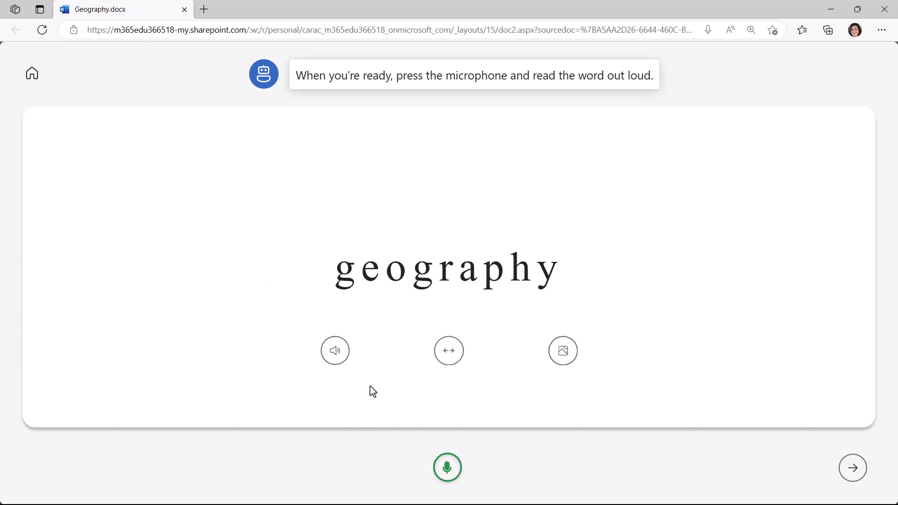
pyautogui.click(450, 351)
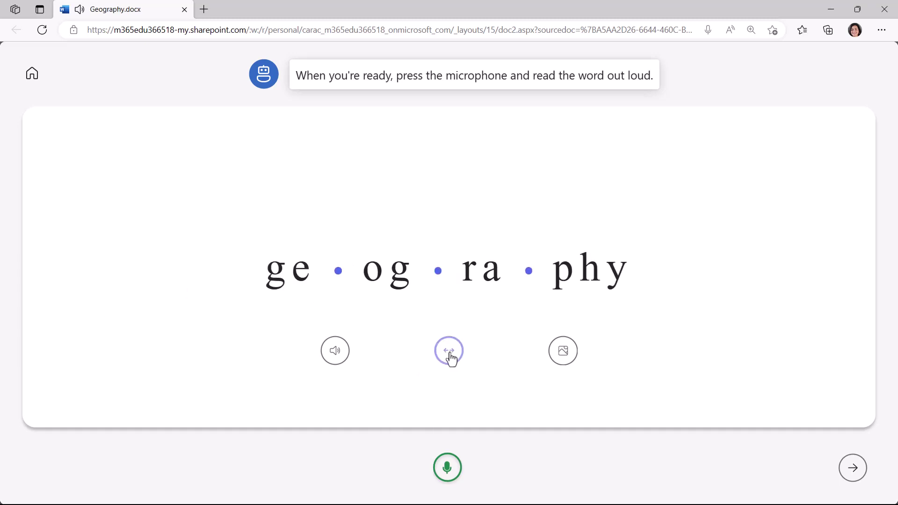
pyautogui.click(336, 353)
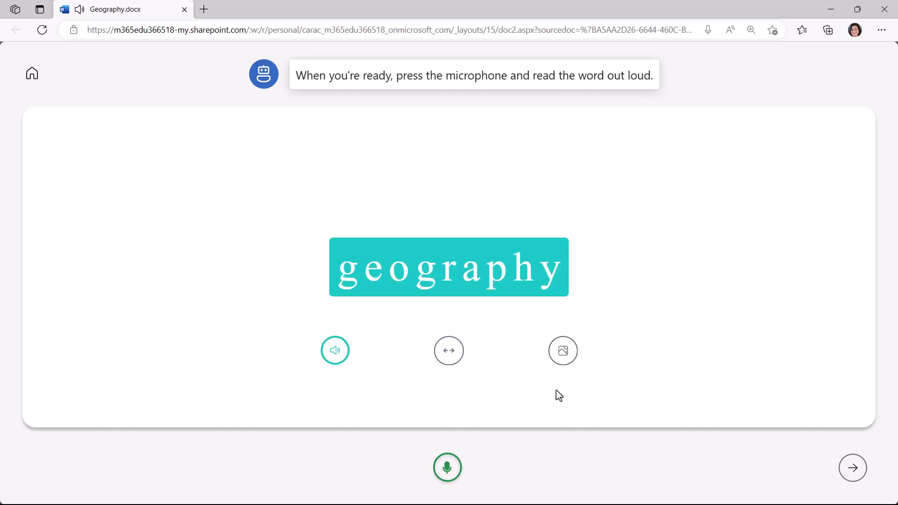
pyautogui.click(570, 354)
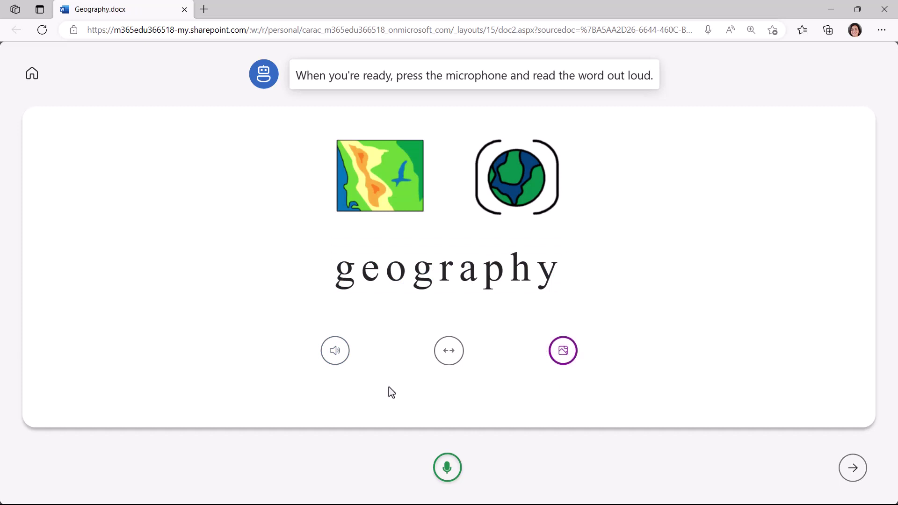
pyautogui.click(566, 354)
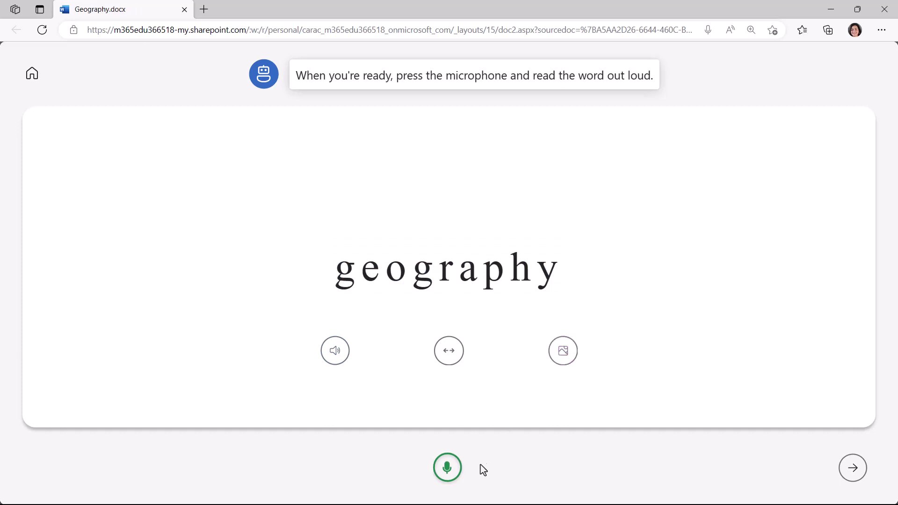
pyautogui.click(447, 471)
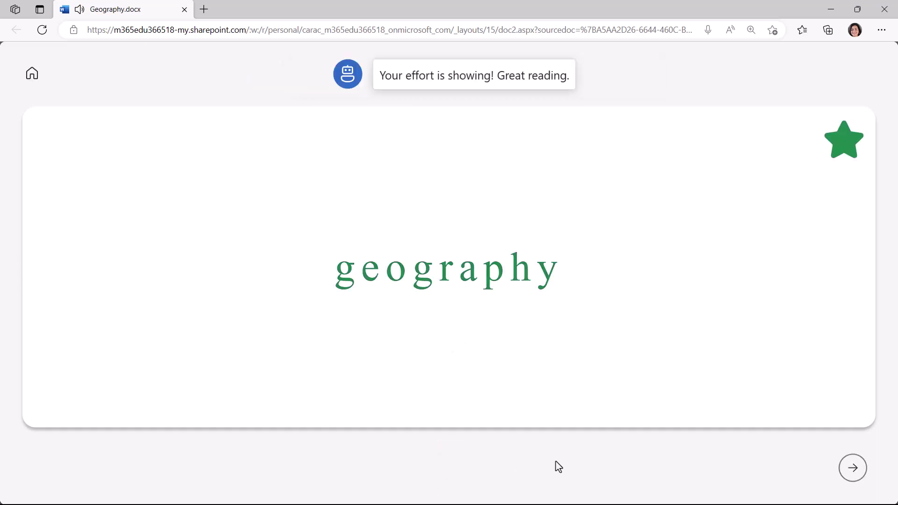
# Practise 'physical' with syllables and pronunciation, reading it aloud for a partial star.
pyautogui.click(855, 470)
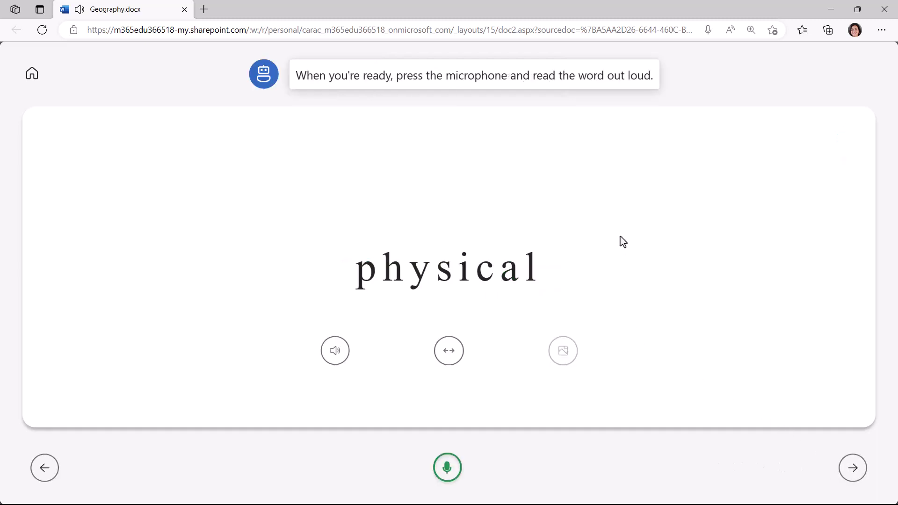
pyautogui.click(452, 354)
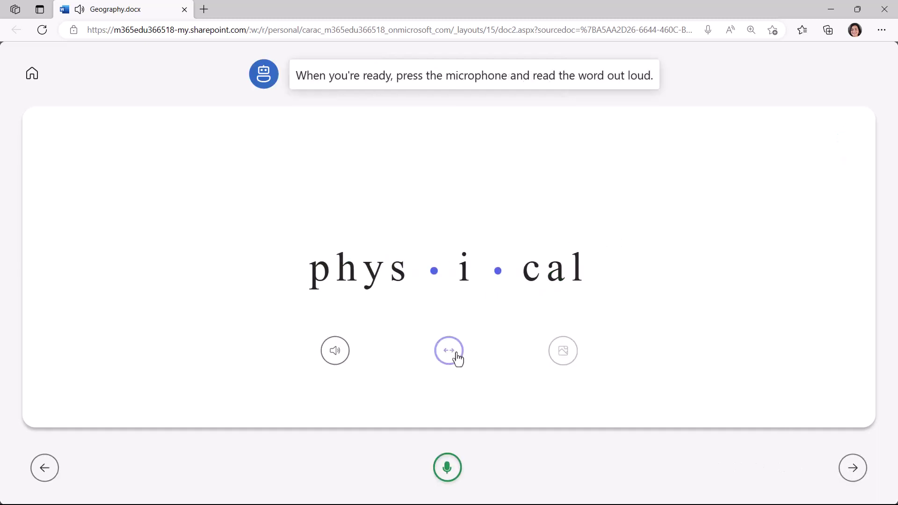
pyautogui.click(337, 352)
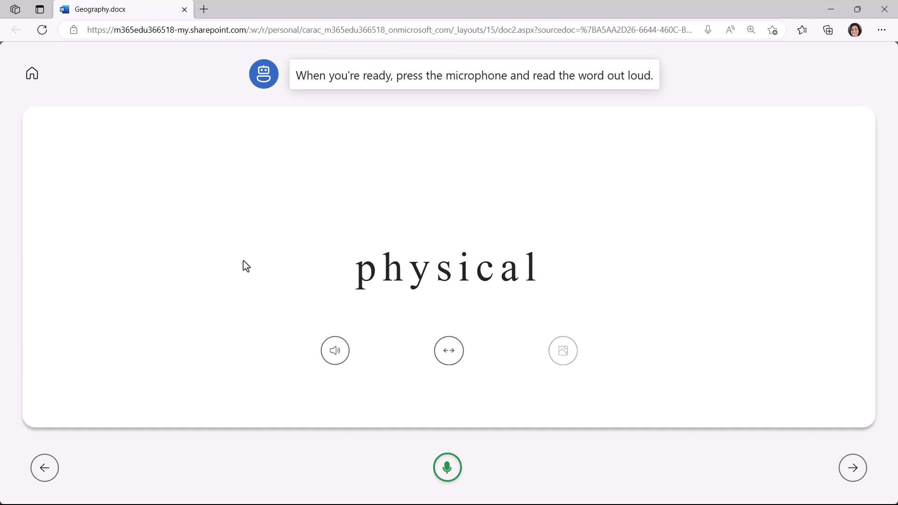
pyautogui.click(449, 468)
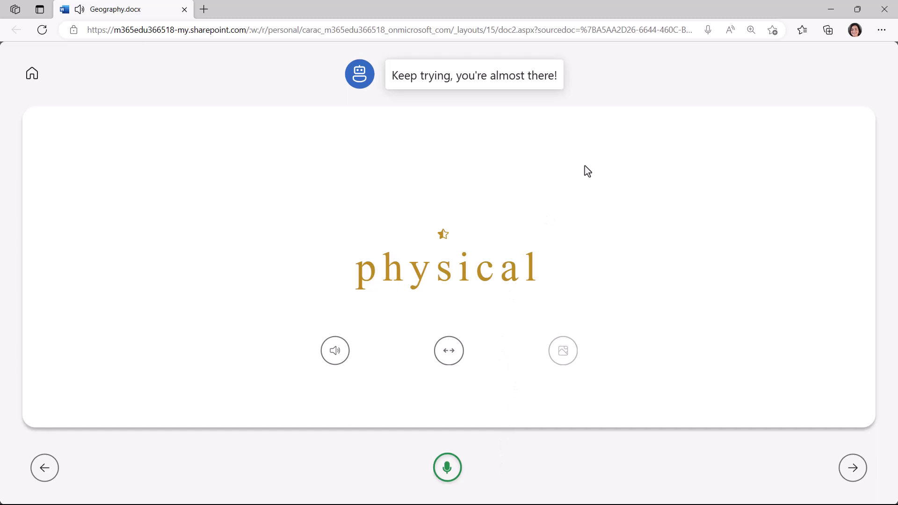
# Return to the word list, then open and close Customize Reading Coach unchanged.
pyautogui.click(32, 76)
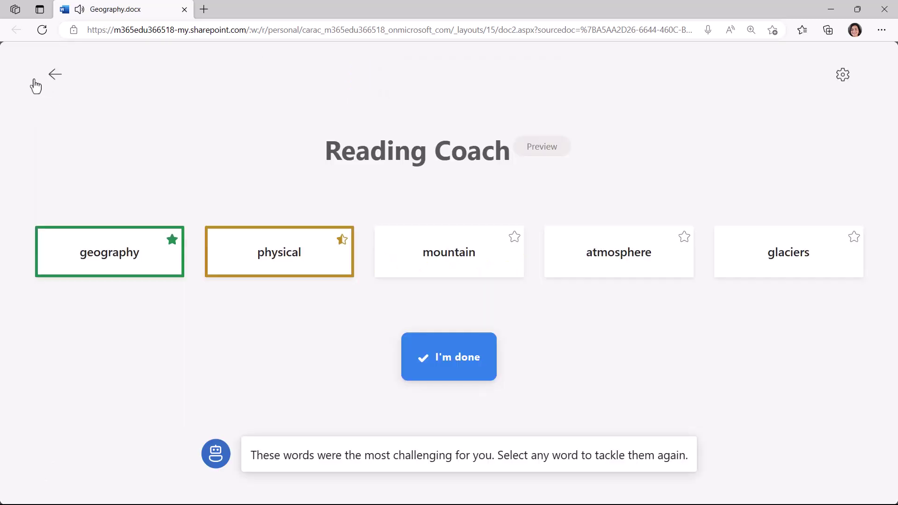
pyautogui.click(169, 244)
pyautogui.click(842, 75)
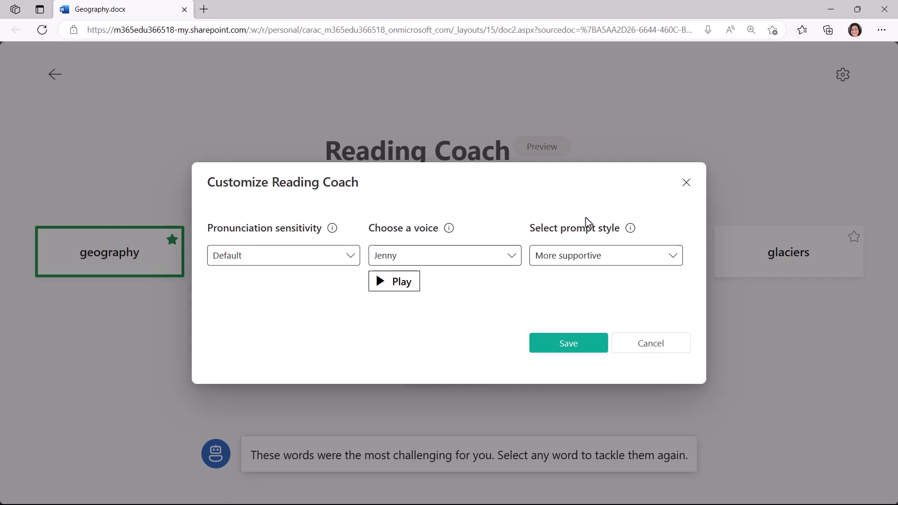
pyautogui.click(686, 184)
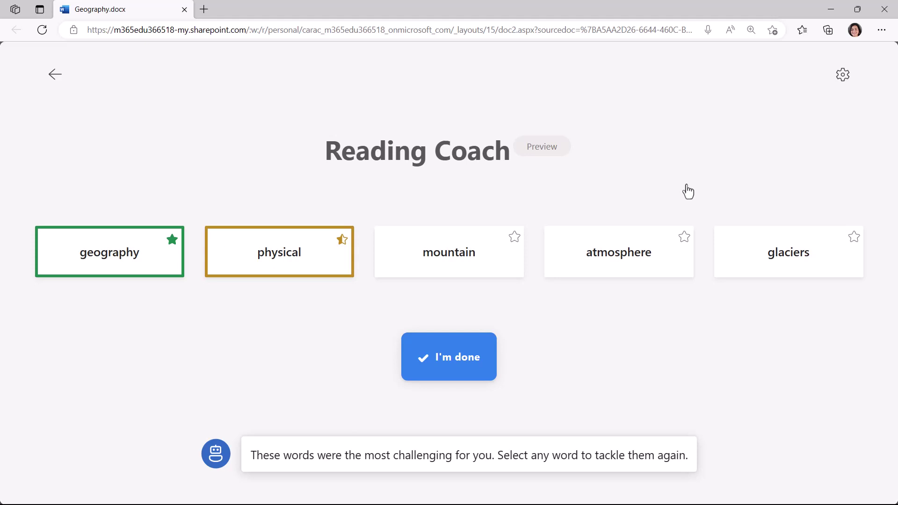
# Leave word practice and dismiss the report showing 85% accuracy and 96 WCPM.
pyautogui.click(56, 78)
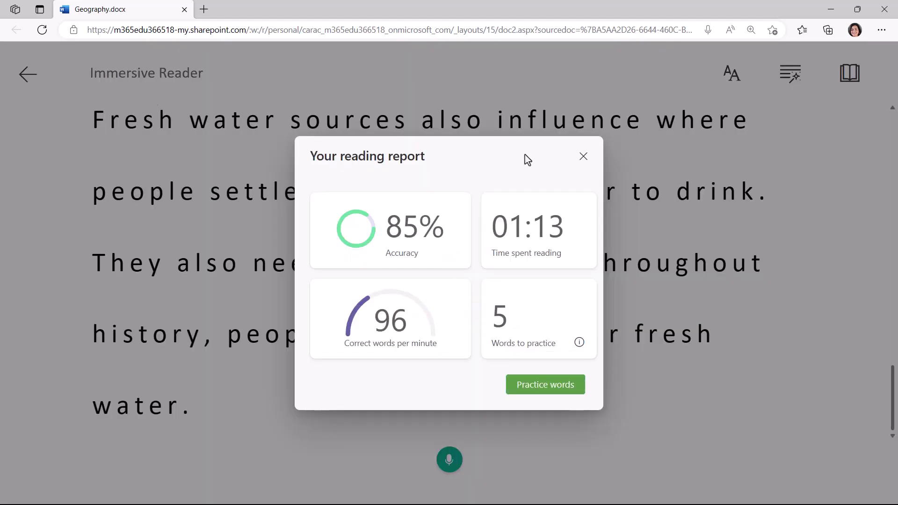
pyautogui.click(583, 157)
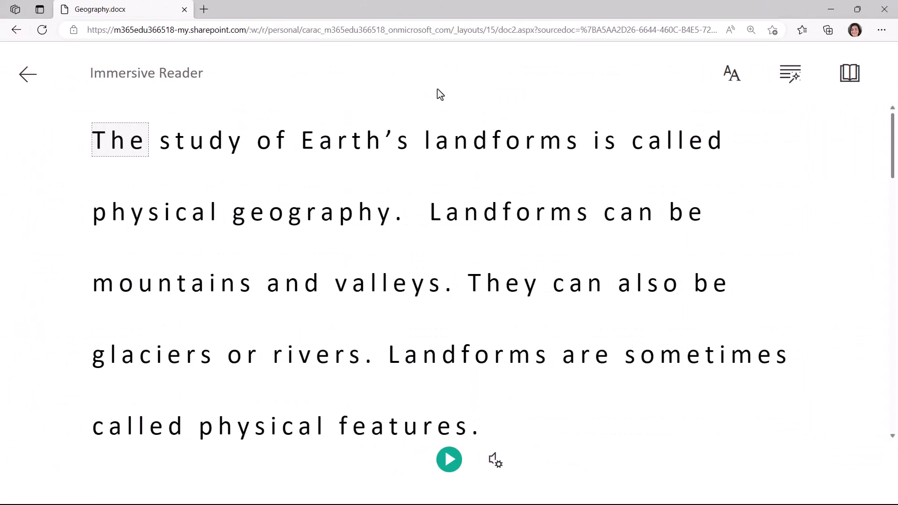
# Enable Reading Coach in Reading Preferences and open its Customize settings.
pyautogui.click(851, 80)
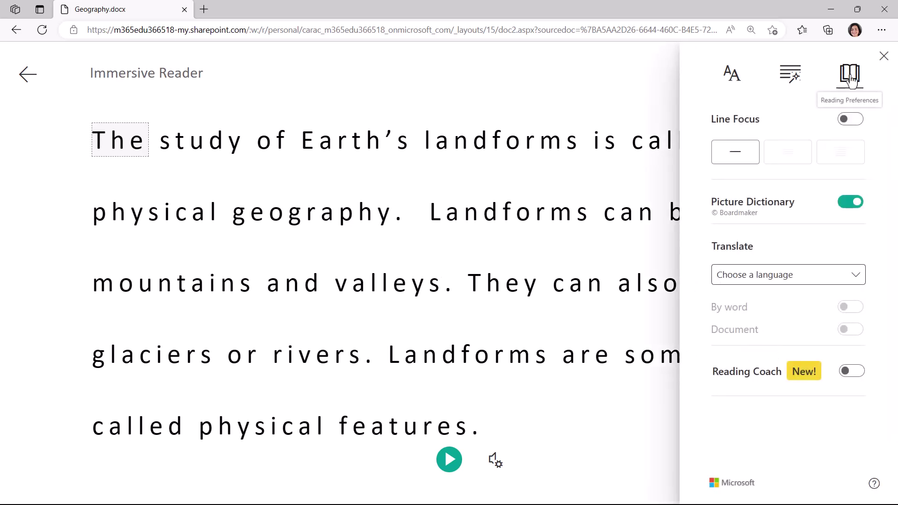
pyautogui.click(850, 373)
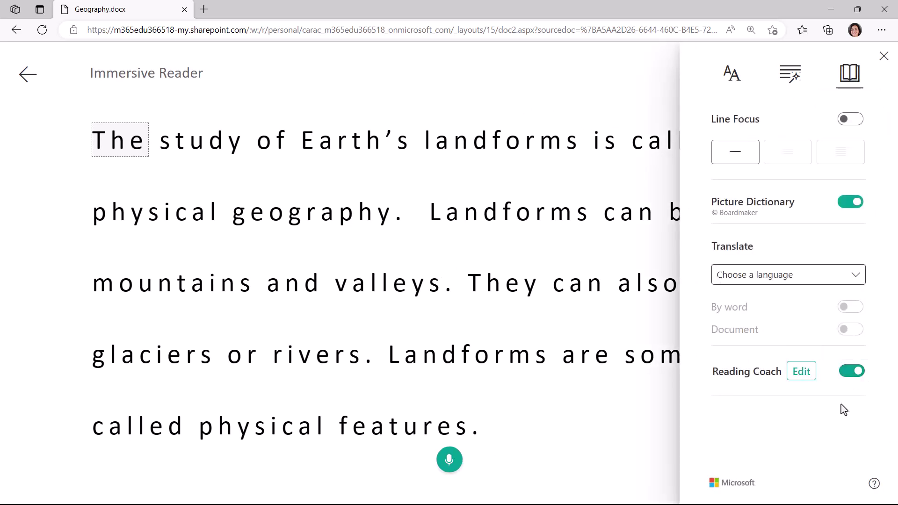
pyautogui.click(804, 375)
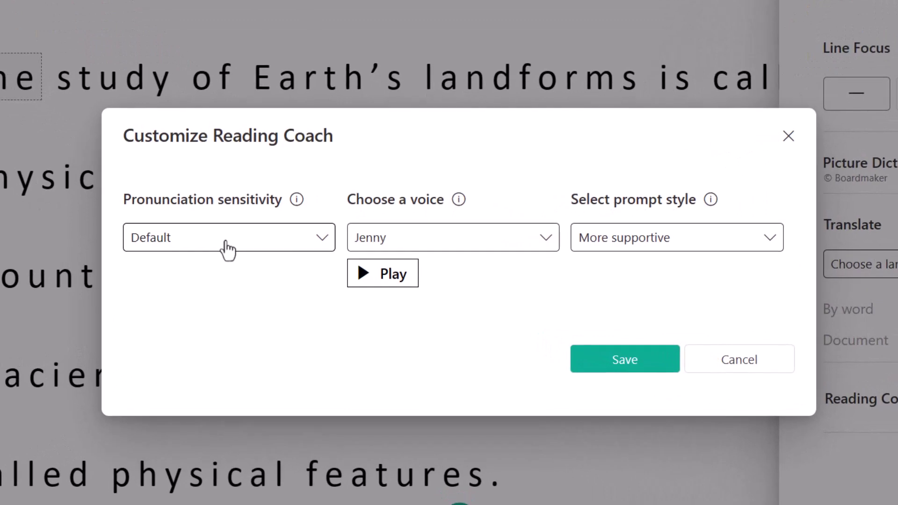
# Try Less and More sensitive pronunciation, return to Default, and preview the Jenny voice.
pyautogui.click(228, 249)
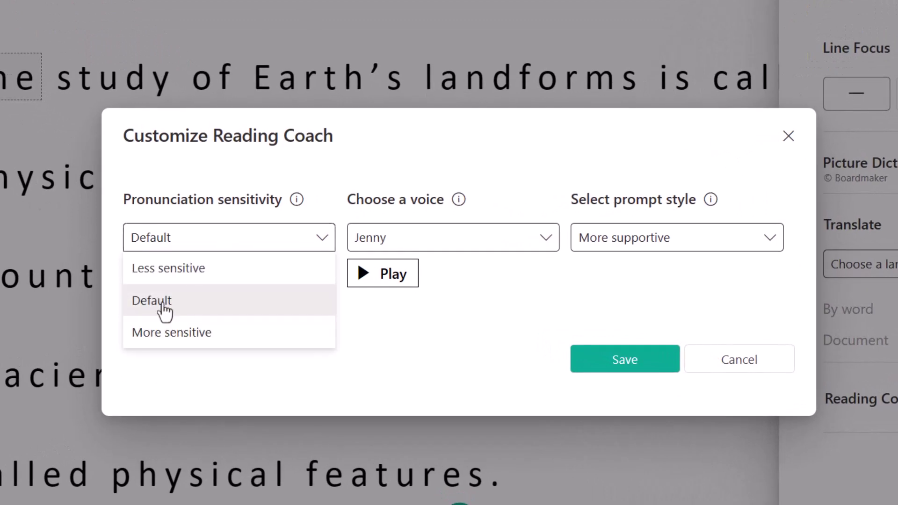
pyautogui.click(195, 276)
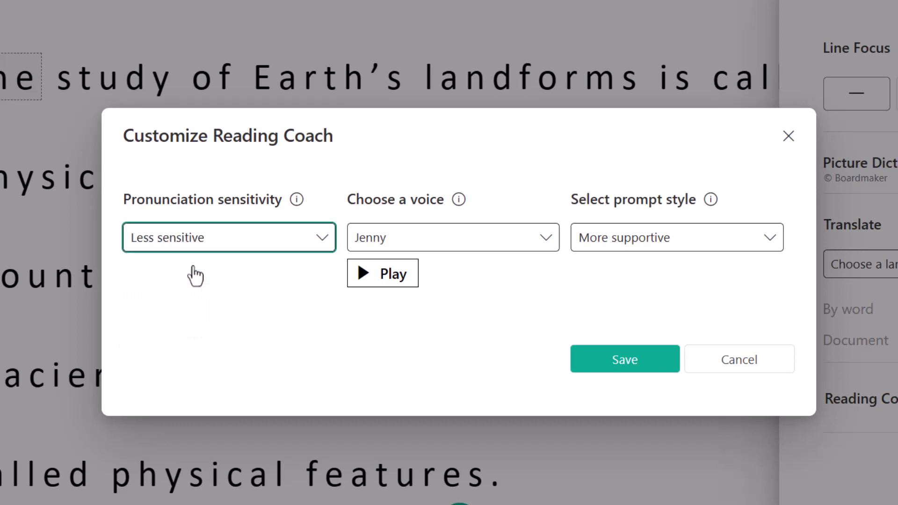
pyautogui.click(210, 239)
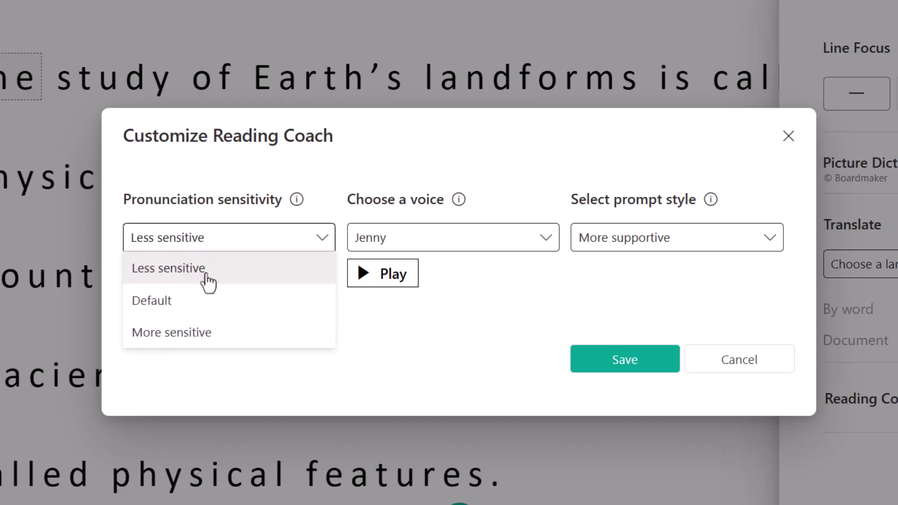
pyautogui.click(207, 337)
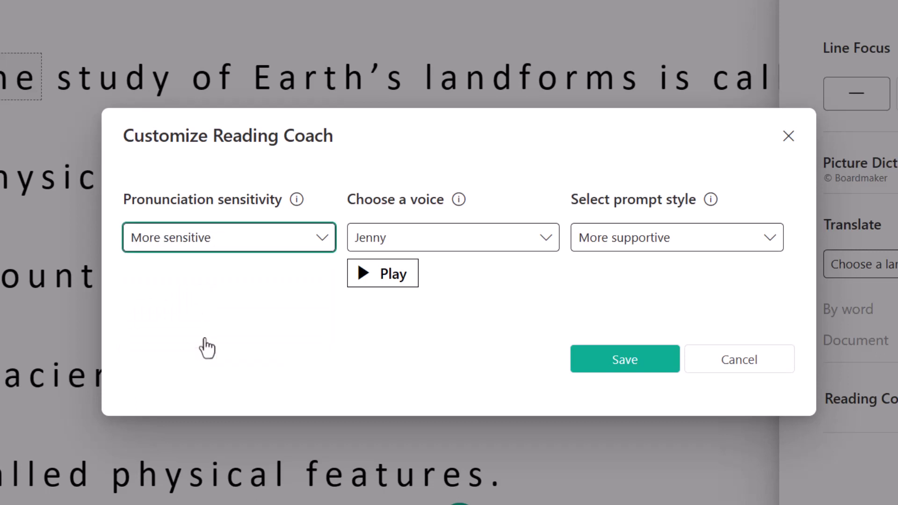
pyautogui.click(251, 246)
pyautogui.click(185, 306)
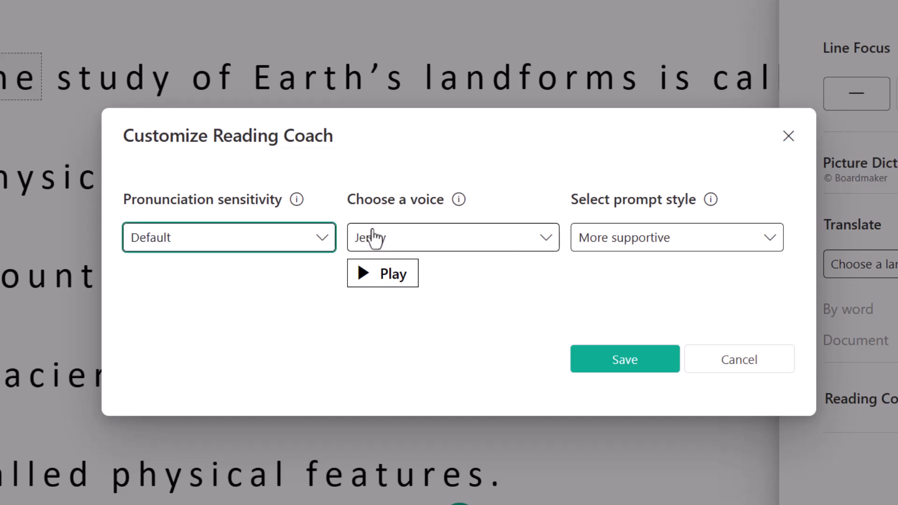
pyautogui.click(388, 285)
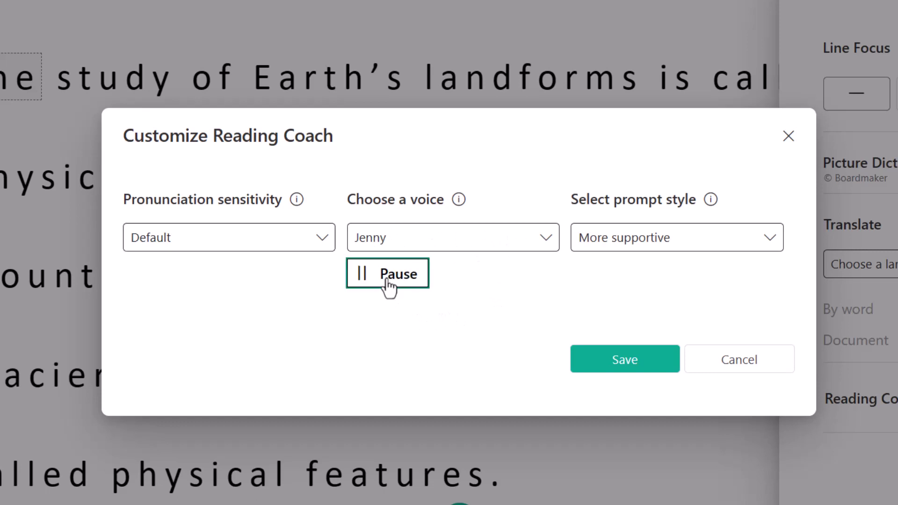
# Play a sample of the Jacob coach voice, then reselect Jenny as the coach voice.
pyautogui.click(511, 246)
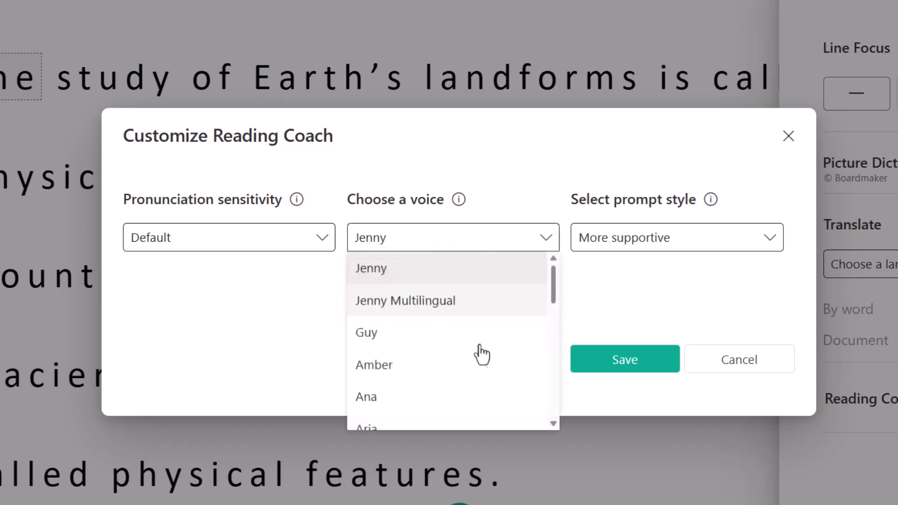
pyautogui.moveTo(554, 287); pyautogui.dragTo(546, 358)
pyautogui.click(376, 349)
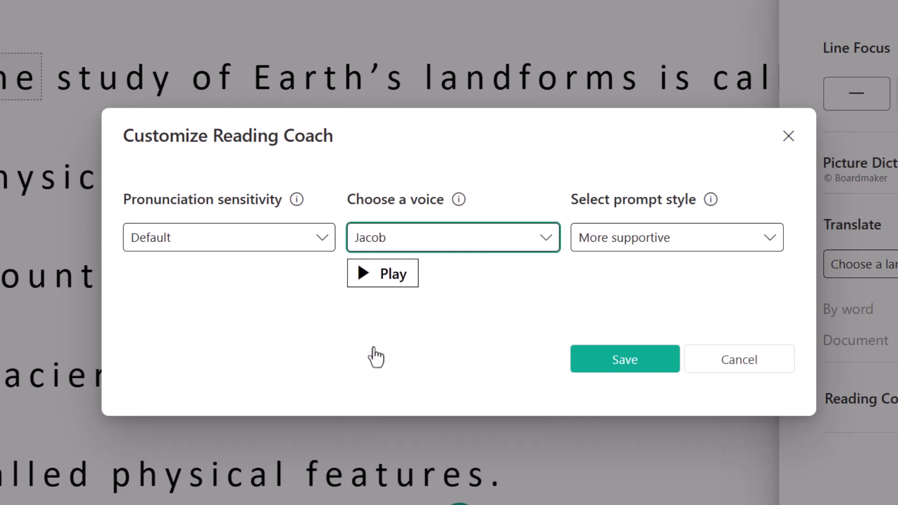
pyautogui.click(390, 275)
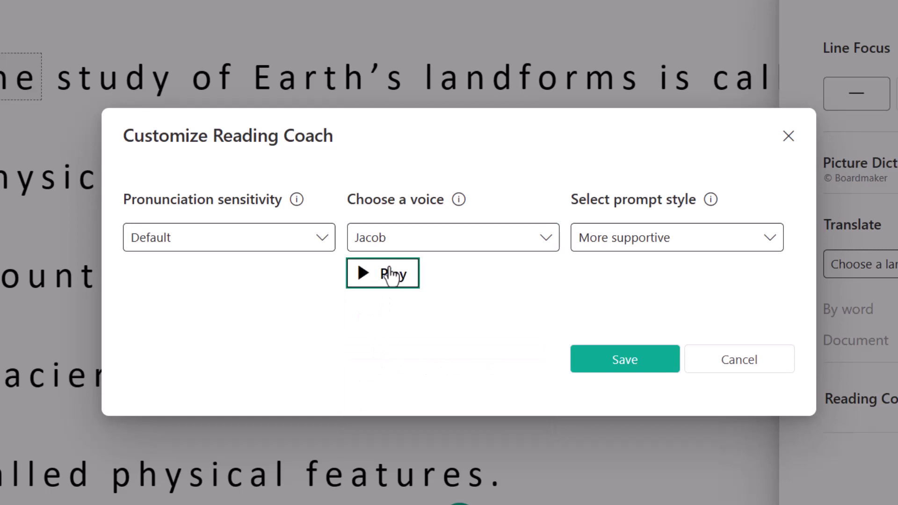
pyautogui.click(506, 248)
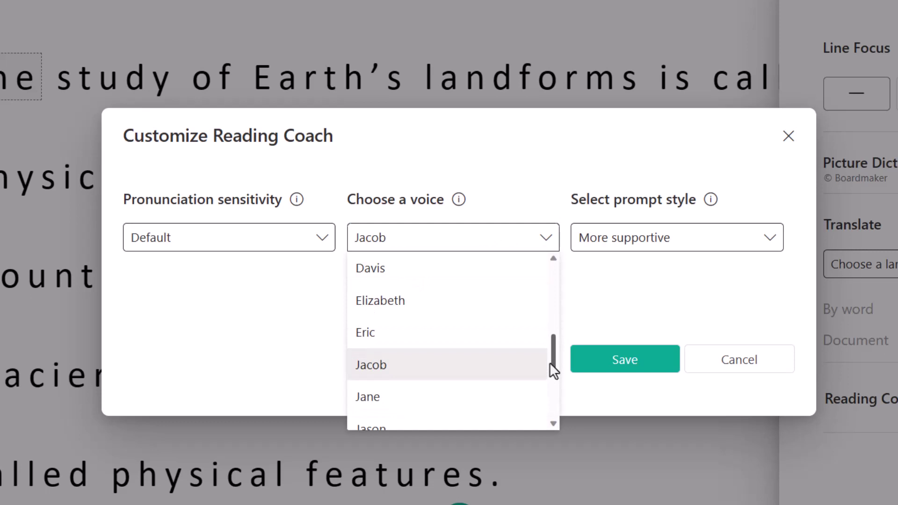
pyautogui.moveTo(549, 363); pyautogui.dragTo(553, 258)
pyautogui.click(391, 268)
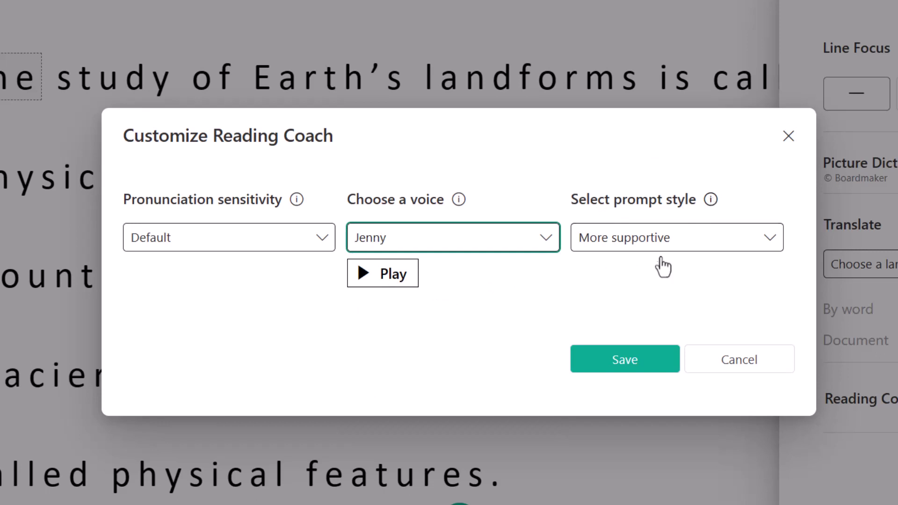
# Confirm the More supportive prompt style and save the Reading Coach customization.
pyautogui.click(644, 248)
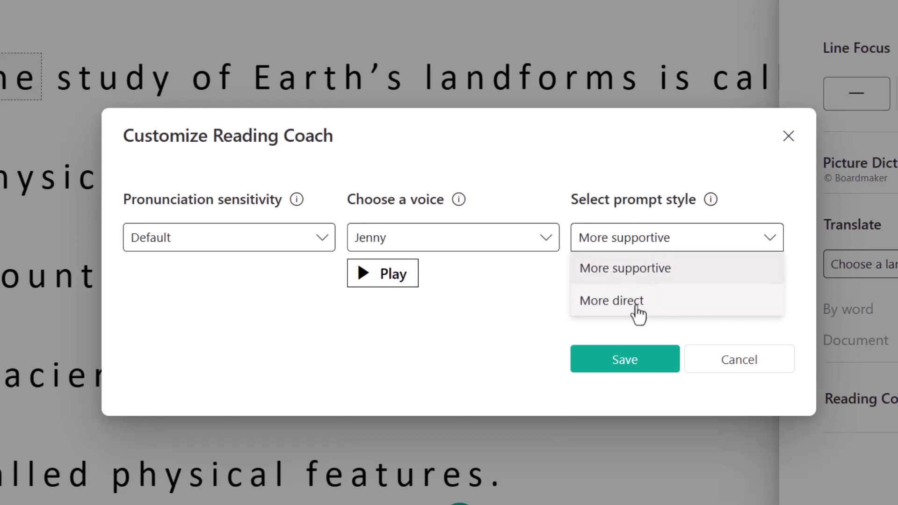
pyautogui.click(665, 270)
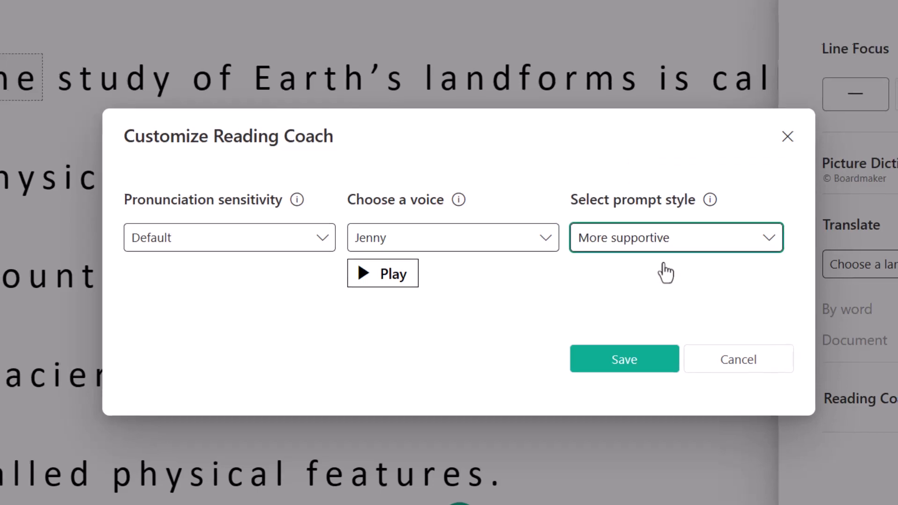
pyautogui.click(567, 347)
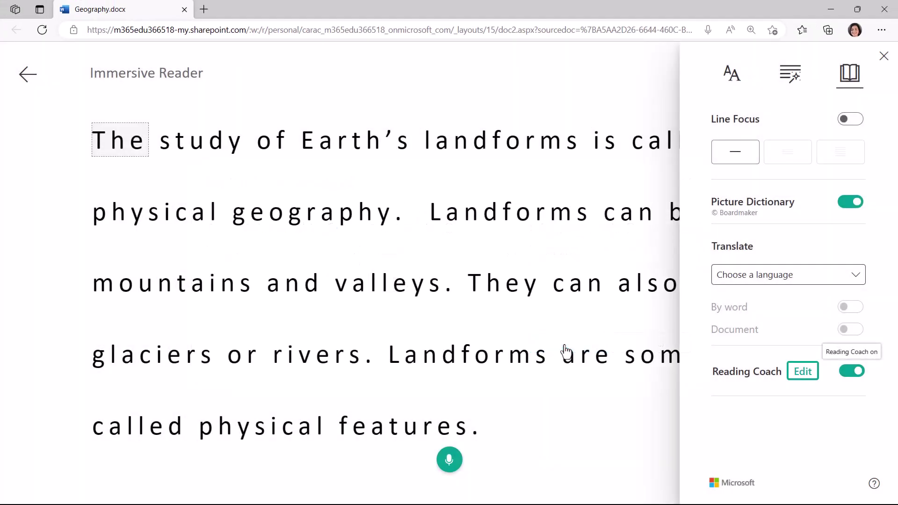